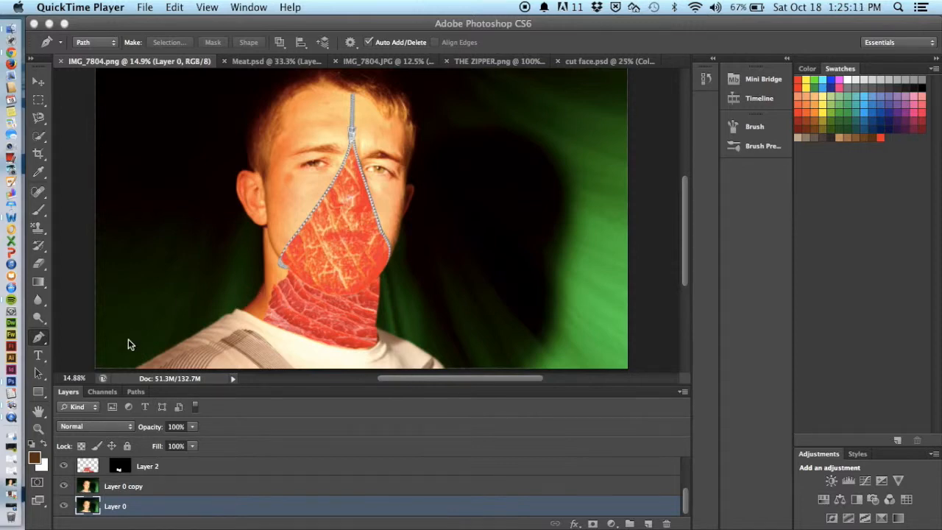
- View the original IMG_7804.JPG photo in Preview, minimize it, and examine the finished zipper-face composite in Photoshop
left_click(15, 483)
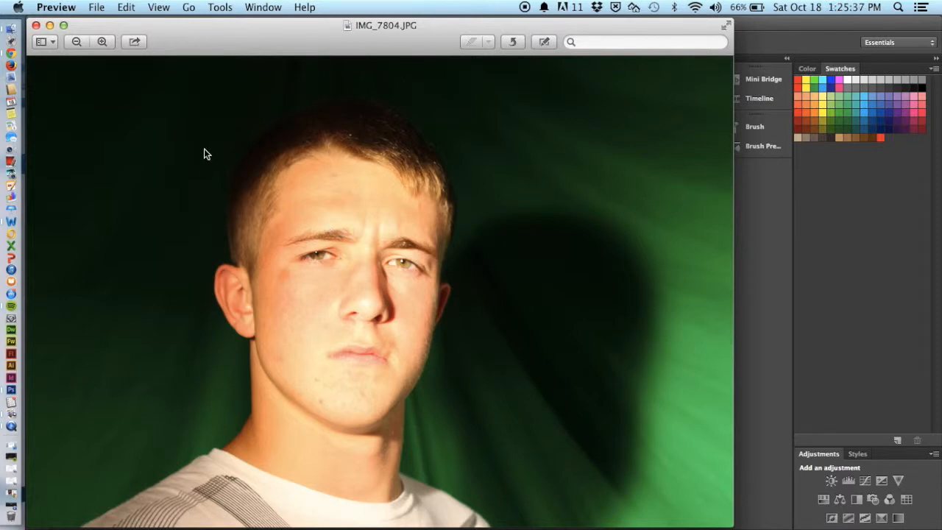
left_click(50, 25)
scroll(186, 258, "up", 2)
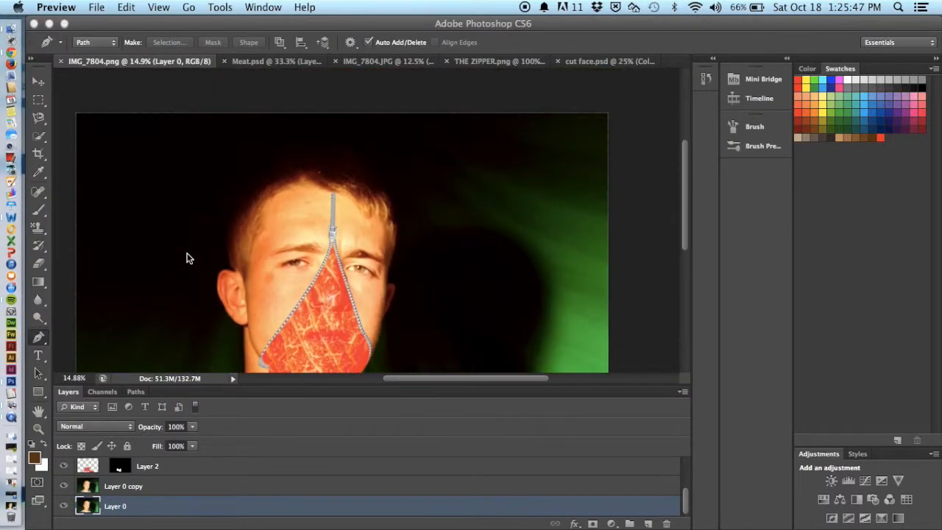
scroll(186, 257, "down", 3)
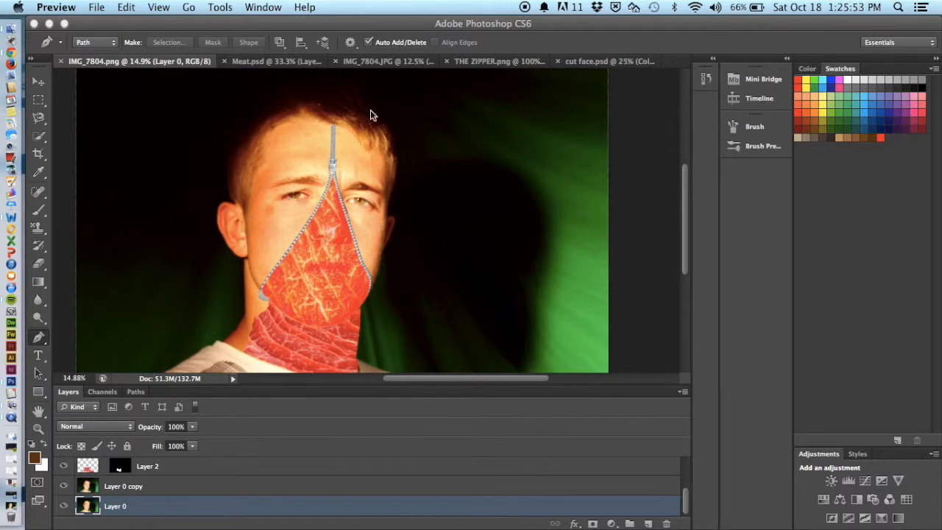
- Show the IMG_7804.JPG document with the zipper on the face and inspect the zipper cutout in THE ZIPPER.png
left_click(382, 61)
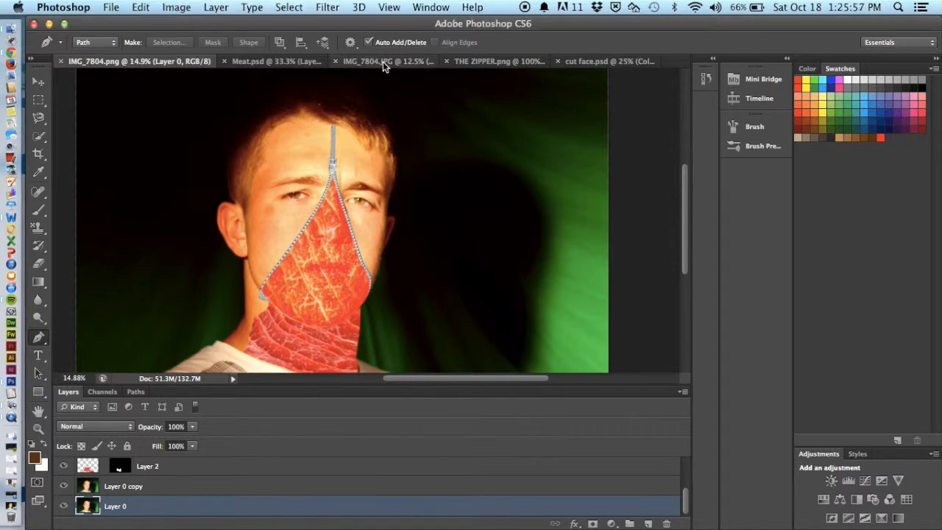
left_click(382, 62)
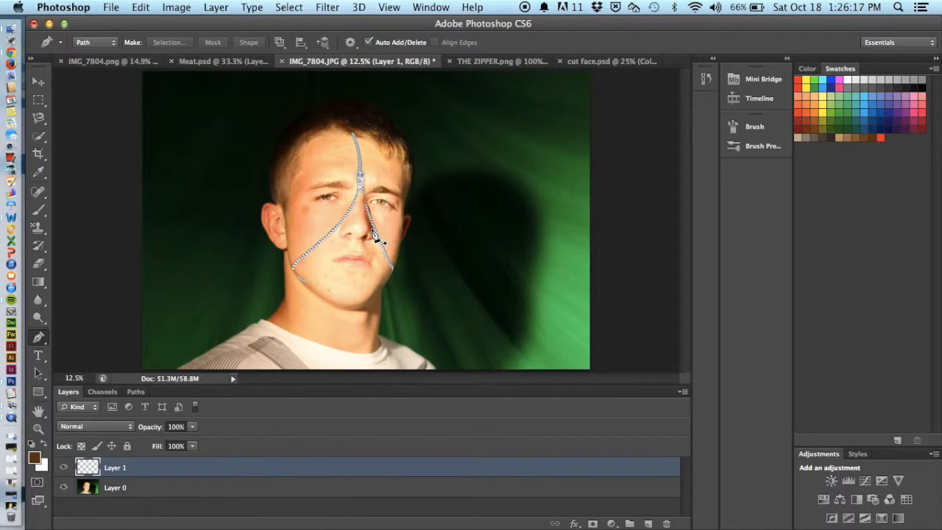
left_click(499, 63)
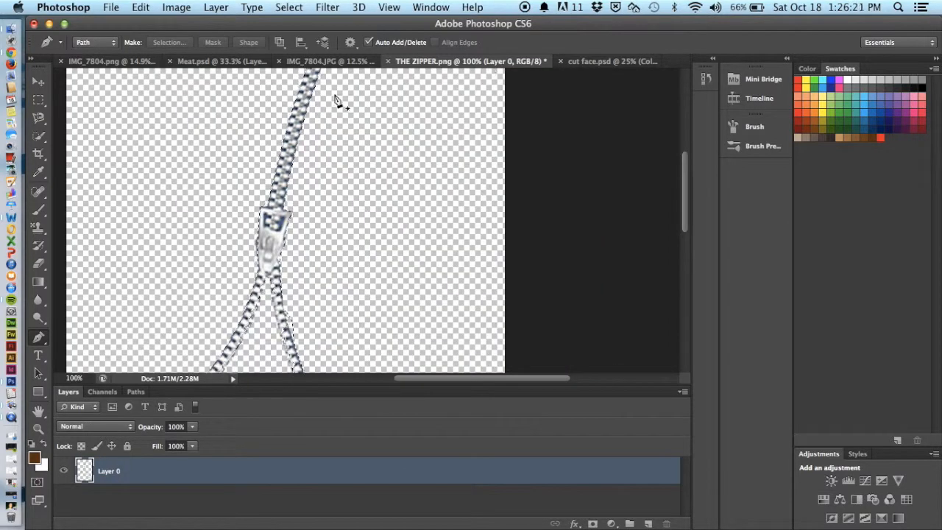
scroll(337, 99, "up", 5)
scroll(337, 99, "down", 5)
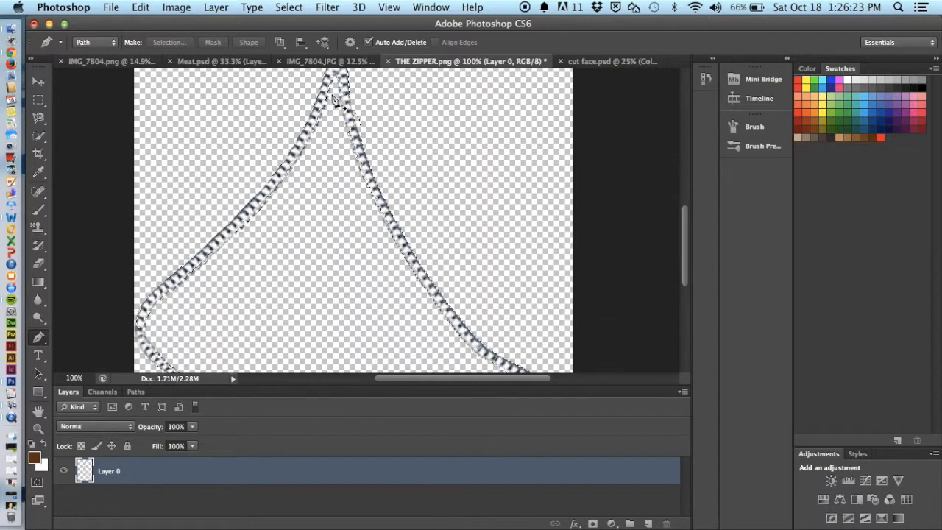
- Return to IMG_7804.JPG and review the Transform options available for the zipper on Layer 1
left_click(141, 7)
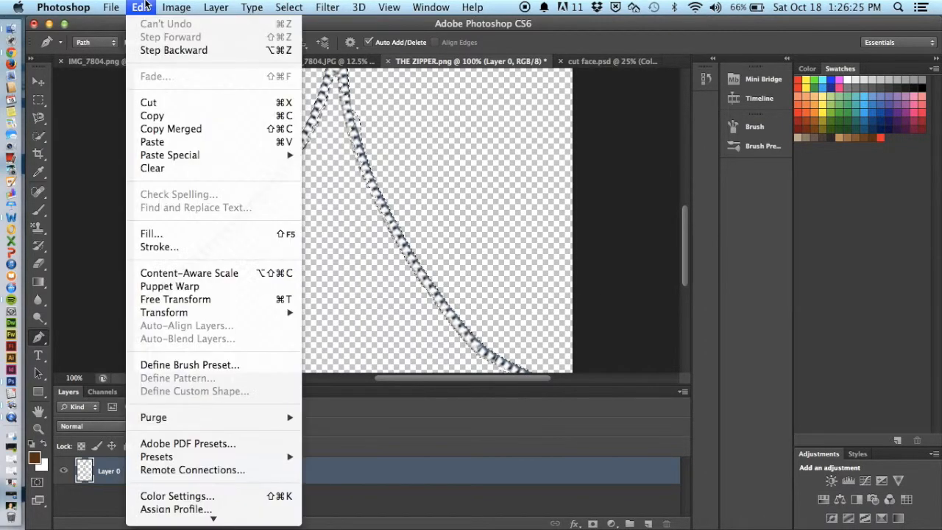
left_click(344, 60)
left_click(344, 61)
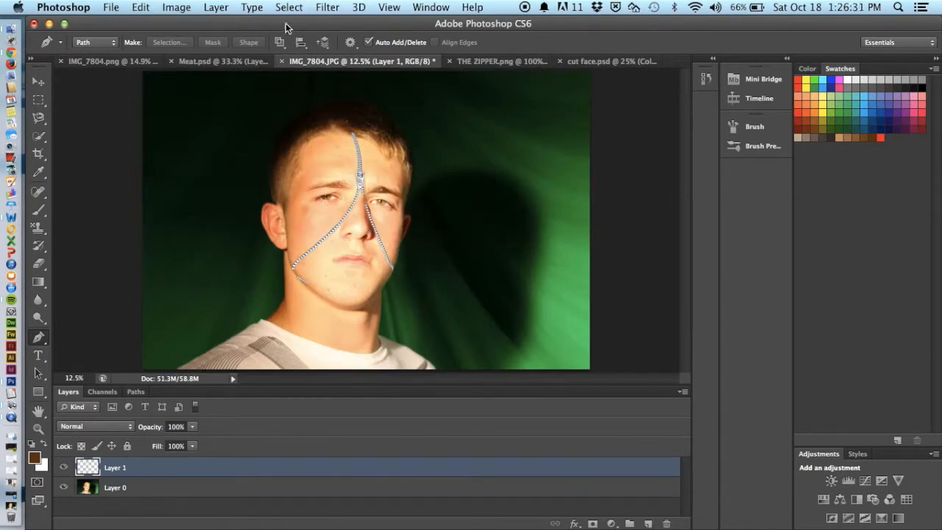
left_click(137, 7)
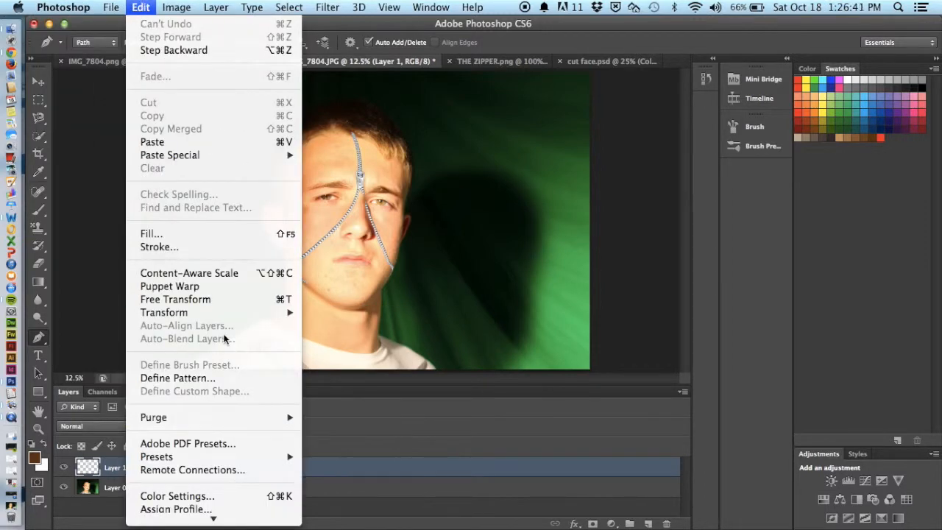
mouse_move(234, 312)
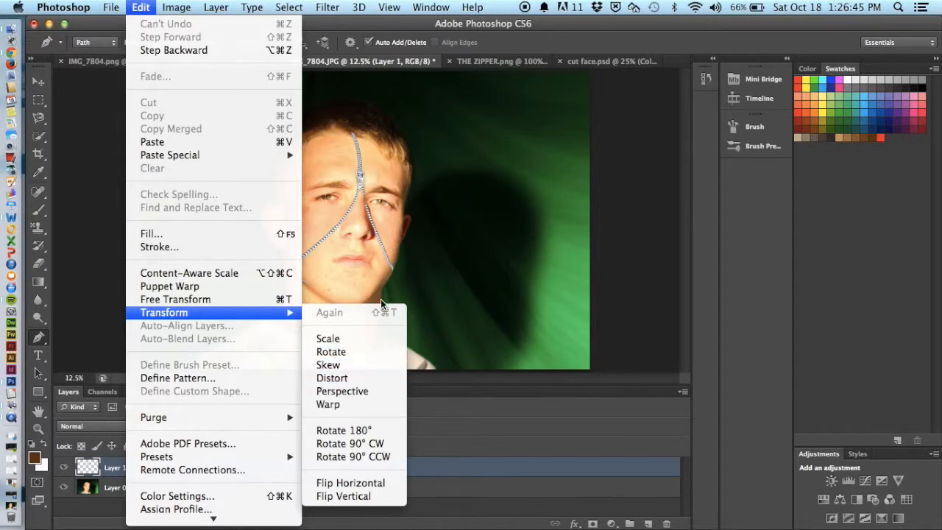
left_click(435, 262)
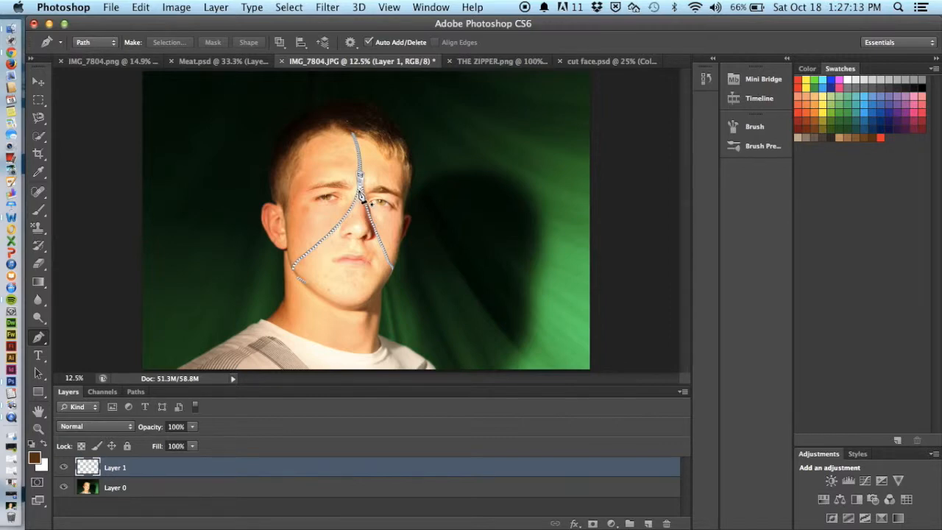
- Examine up close how the zipper follows the face, from the jawline and chin up to the slider between the eyebrows
scroll(361, 194, "up", 5)
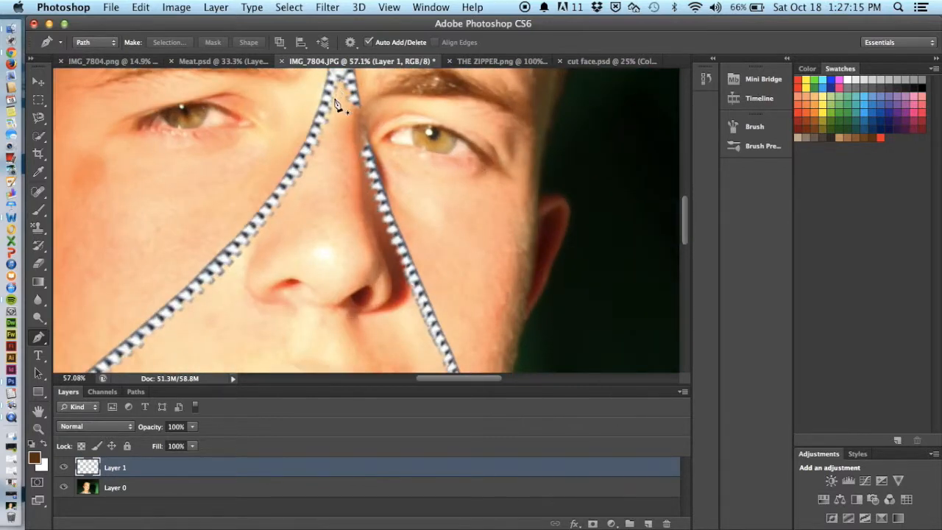
scroll(216, 285, "down", 3)
scroll(216, 286, "down", 3)
scroll(216, 285, "left", 2)
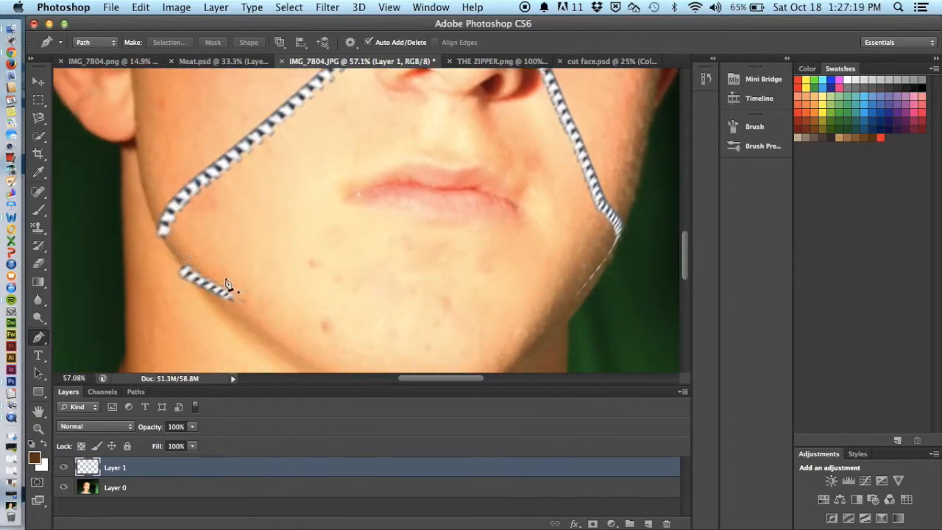
scroll(252, 317, "down", 3)
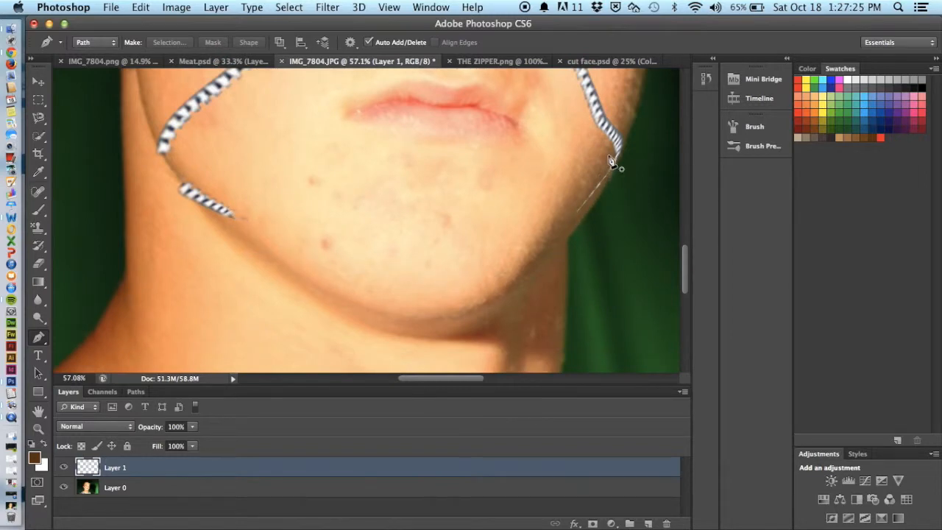
scroll(592, 125, "up", 3)
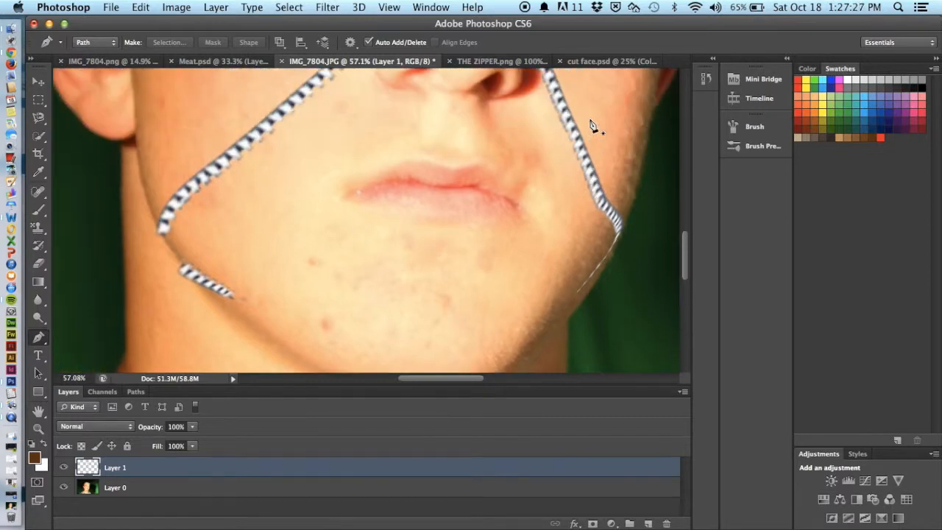
scroll(594, 132, "up", 4)
scroll(499, 90, "up", 4)
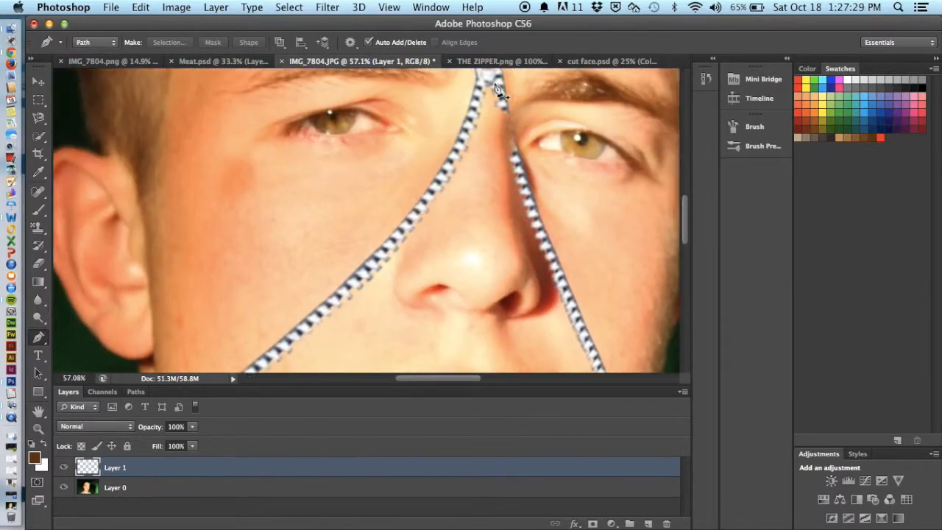
scroll(497, 88, "up", 3)
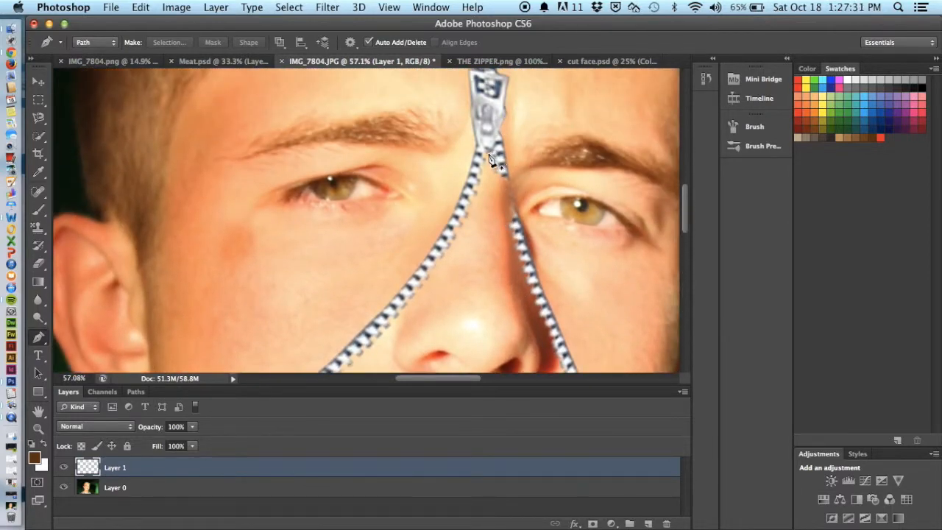
scroll(492, 162, "down", 8)
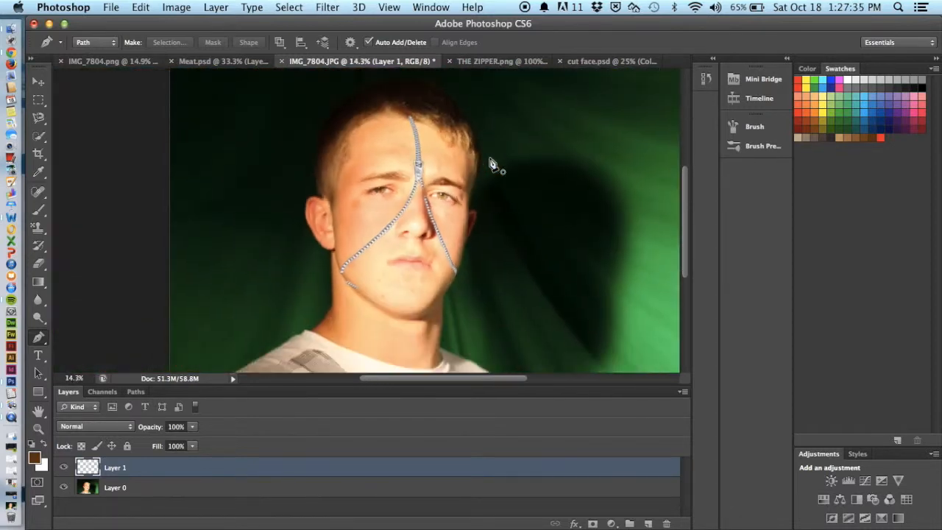
scroll(492, 164, "right", 5)
scroll(493, 163, "down", 1)
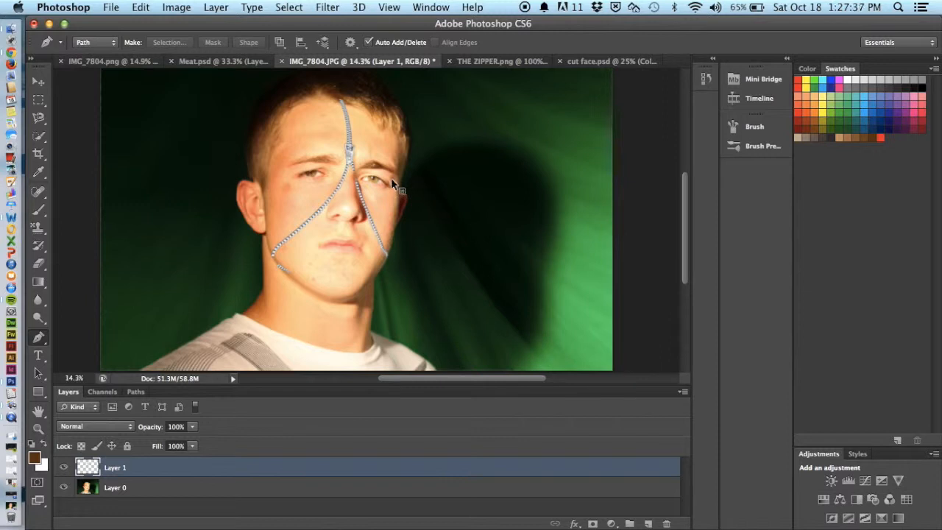
right_click(356, 197)
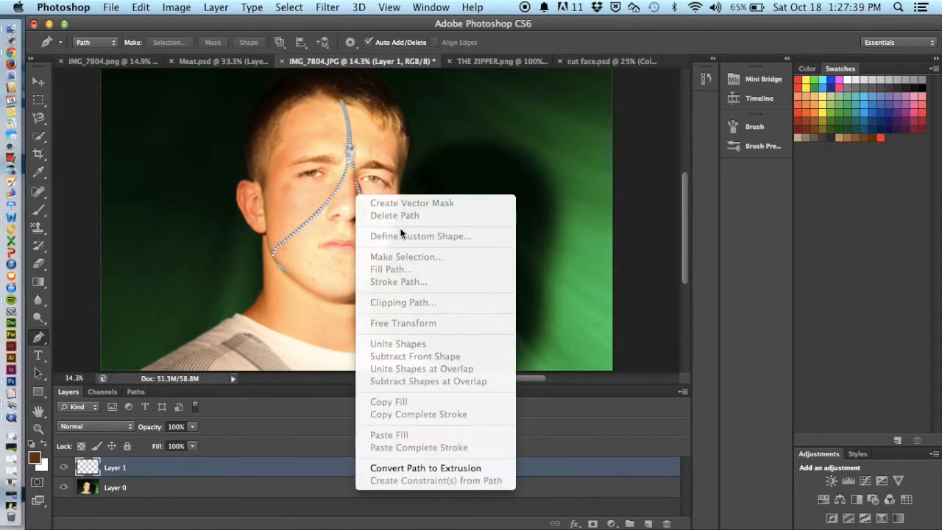
left_click(381, 136)
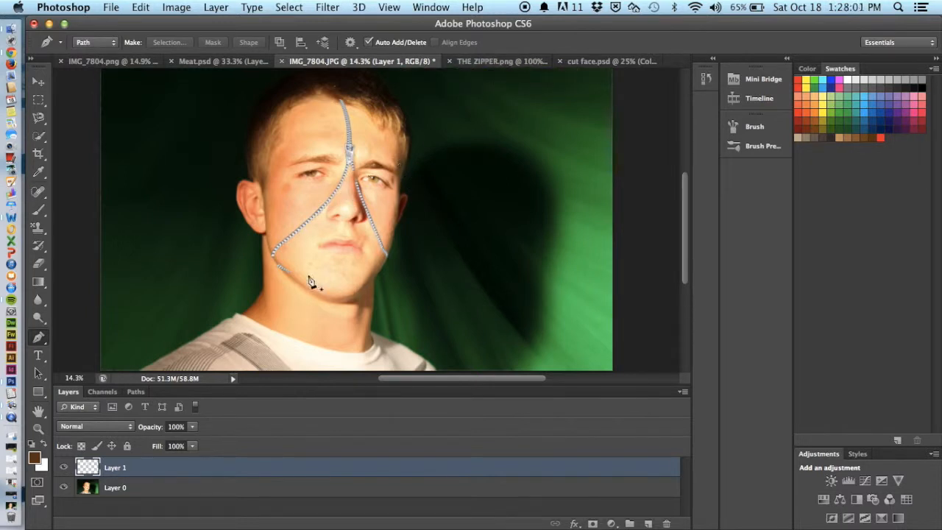
- Compare the face-shaped meat cutout in cut face.psd with the source texture in Meat.psd
left_click(600, 63)
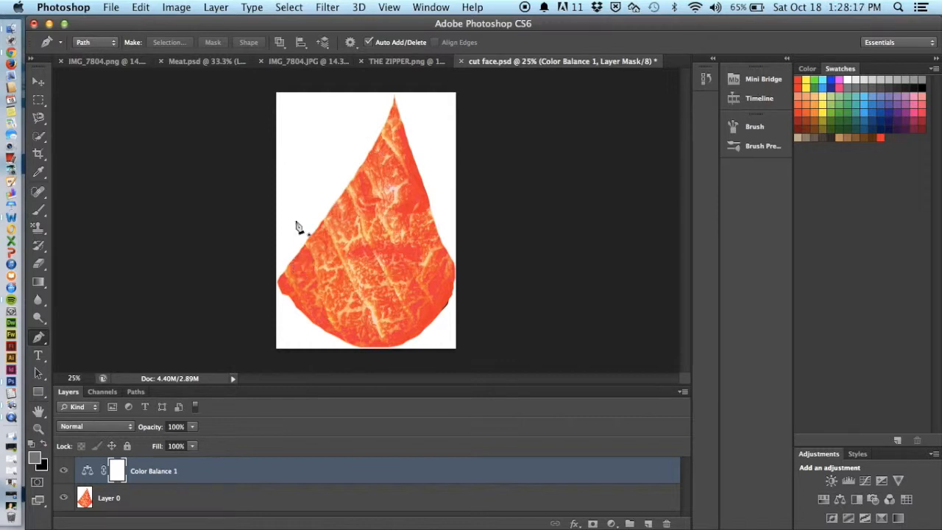
left_click(183, 59)
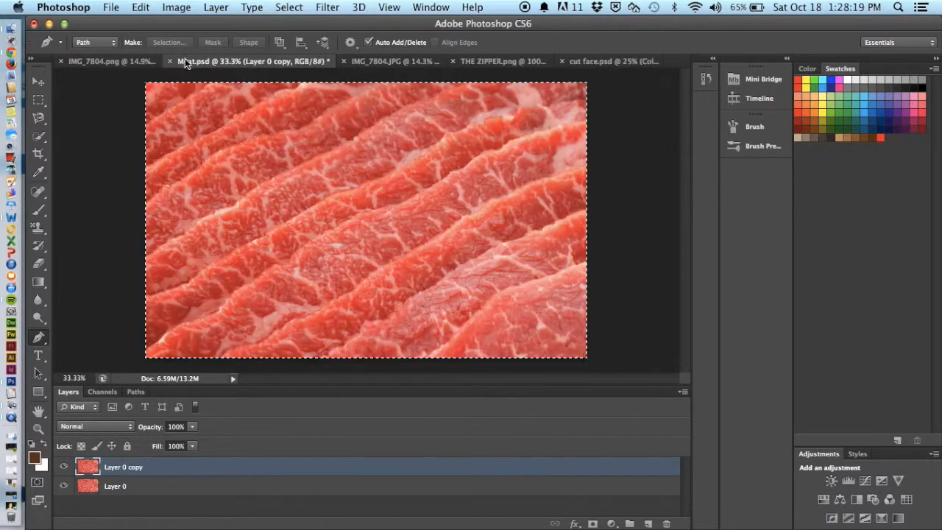
left_click(577, 62)
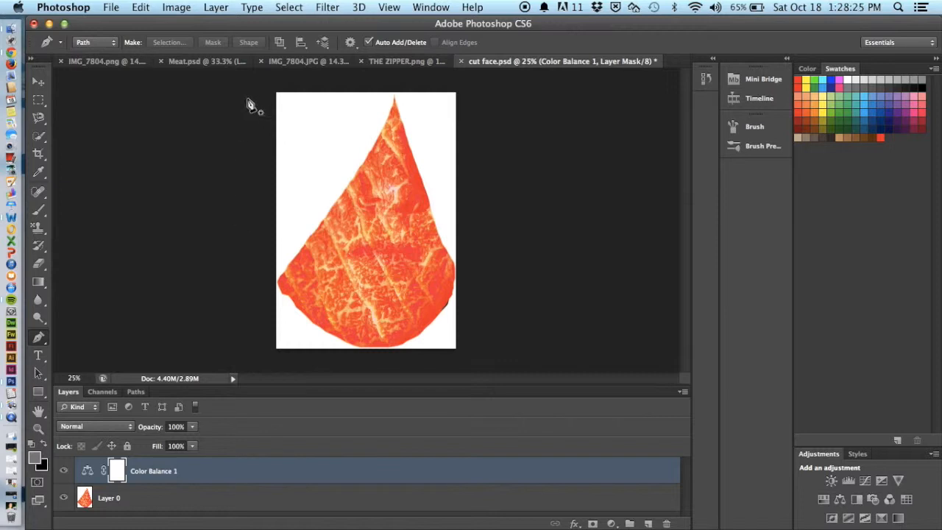
- Add another Color Balance adjustment layer above the existing one in cut face.psd, keeping its tone range on Midtones
left_click(211, 8)
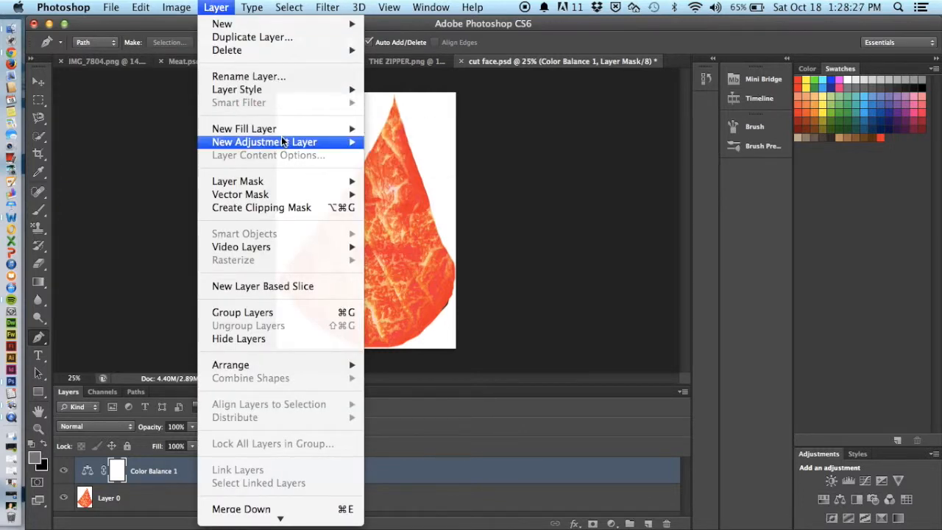
mouse_move(282, 137)
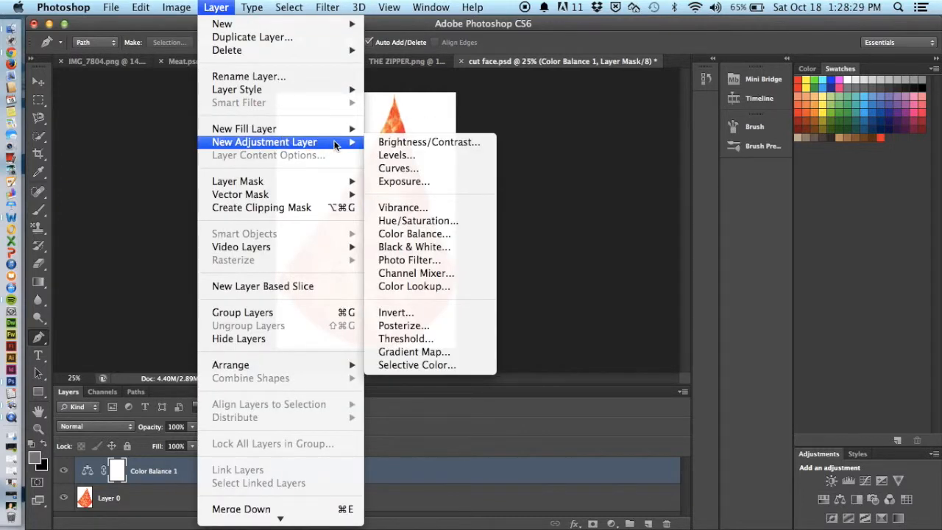
left_click(405, 237)
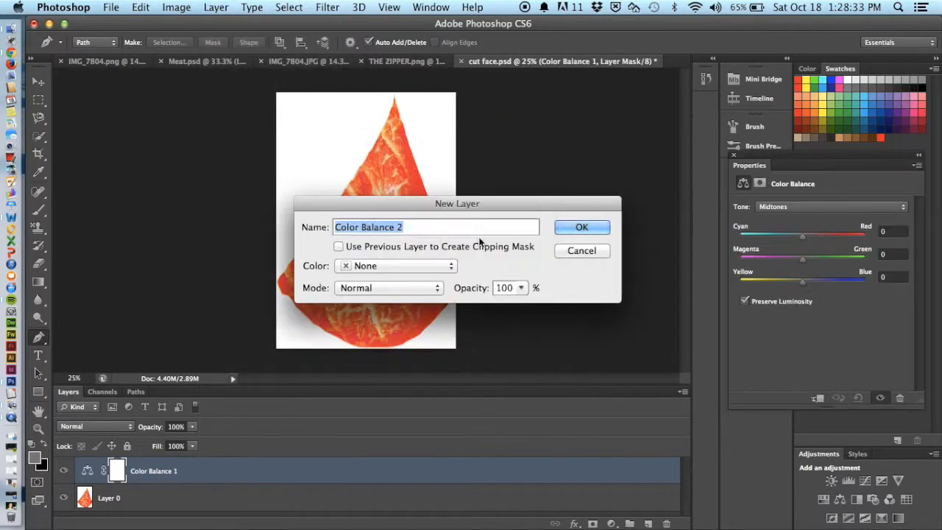
left_click(573, 228)
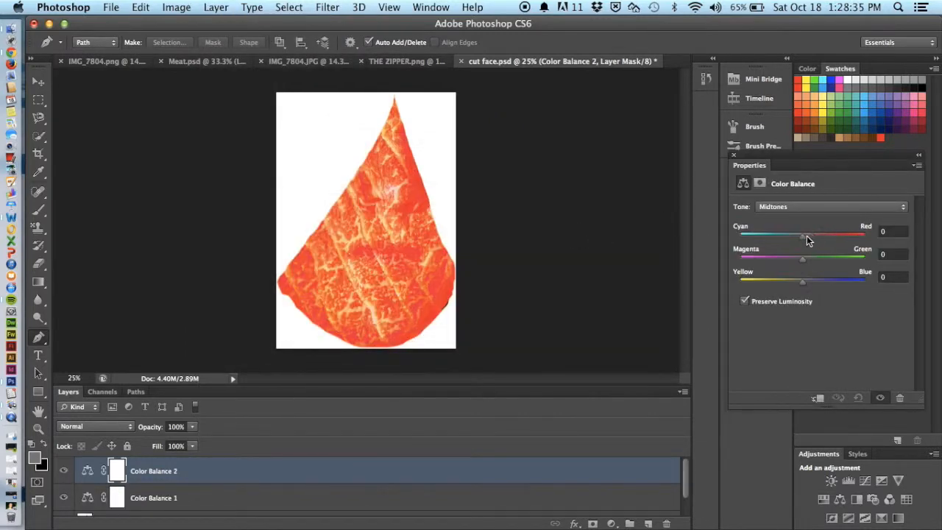
mouse_move(808, 240)
left_mouse_down()
mouse_move(858, 243)
mouse_move(863, 234)
mouse_move(763, 250)
mouse_move(812, 240)
mouse_move(802, 243)
left_mouse_up()
left_click(802, 206)
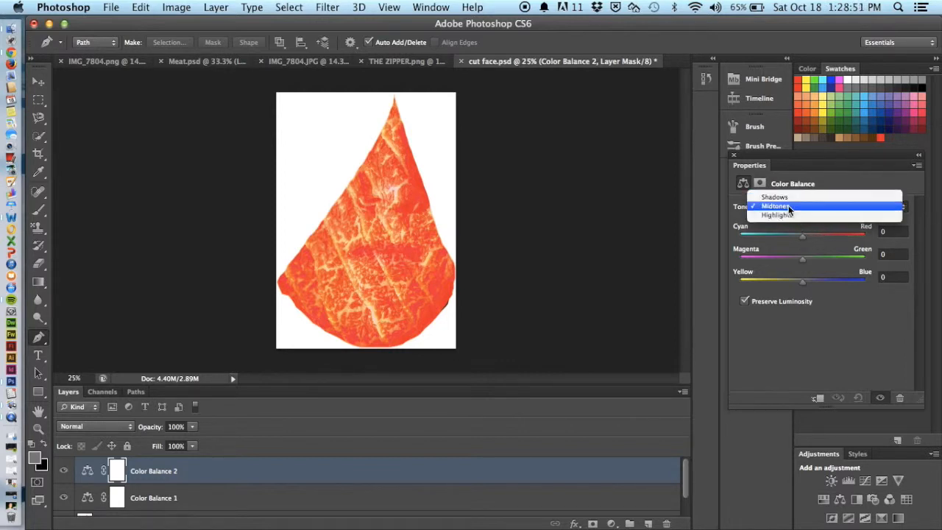
left_click(788, 205)
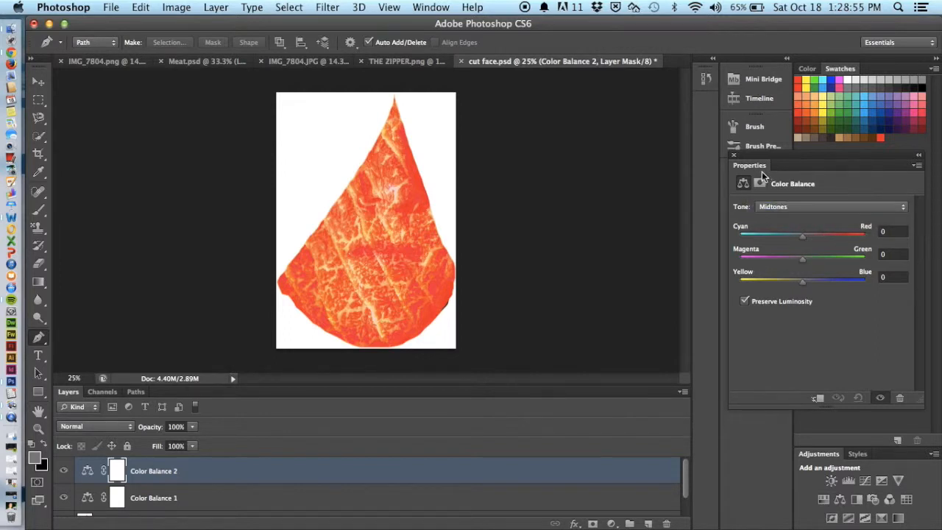
left_click(734, 152)
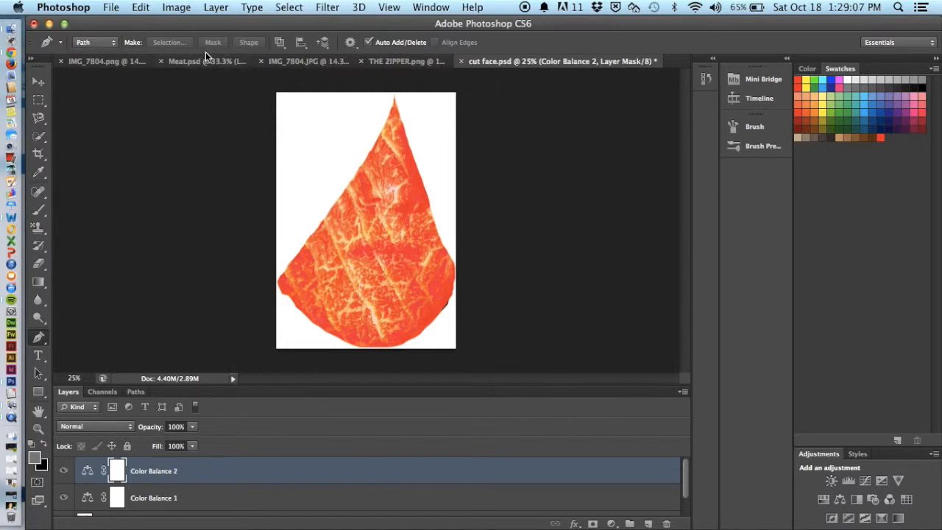
- Return to the IMG_7804.png composite and examine the meat texture on the lower face and neck
left_click(104, 60)
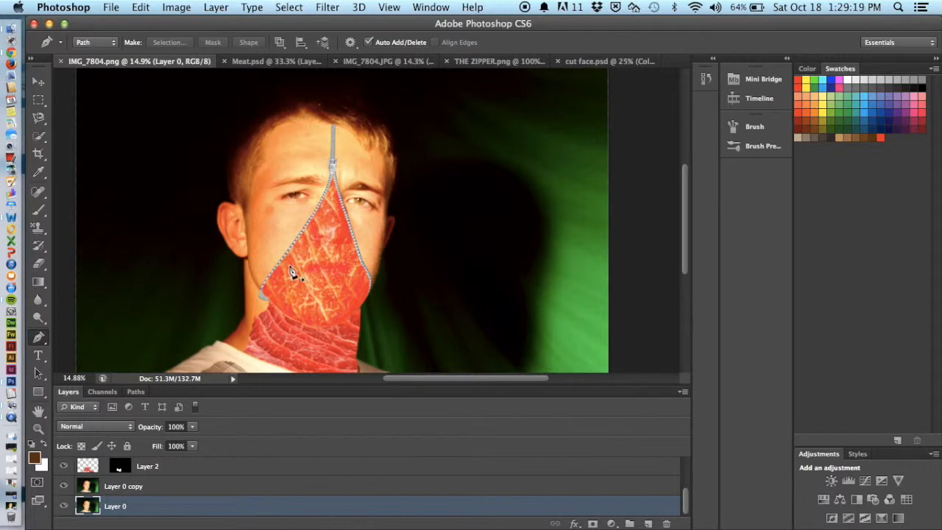
scroll(377, 318, "down", 3)
scroll(377, 317, "down", 5)
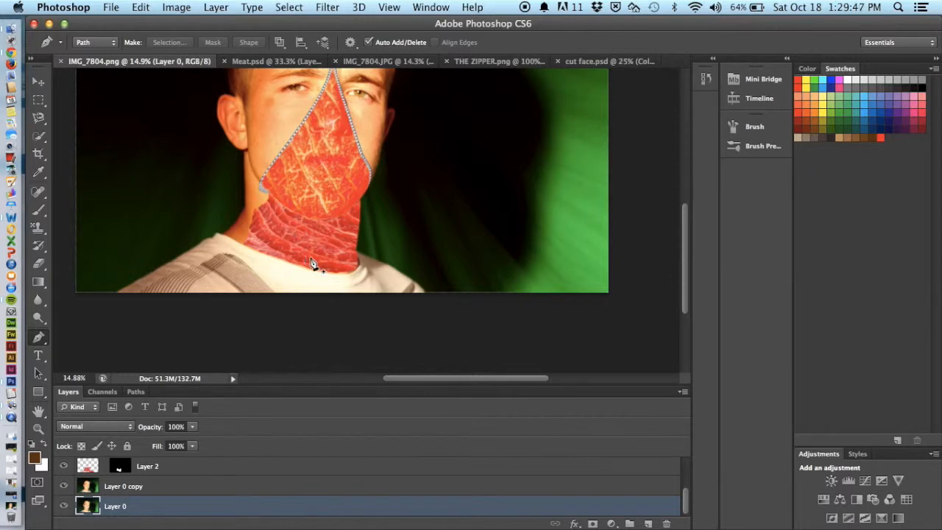
scroll(360, 225, "up", 5)
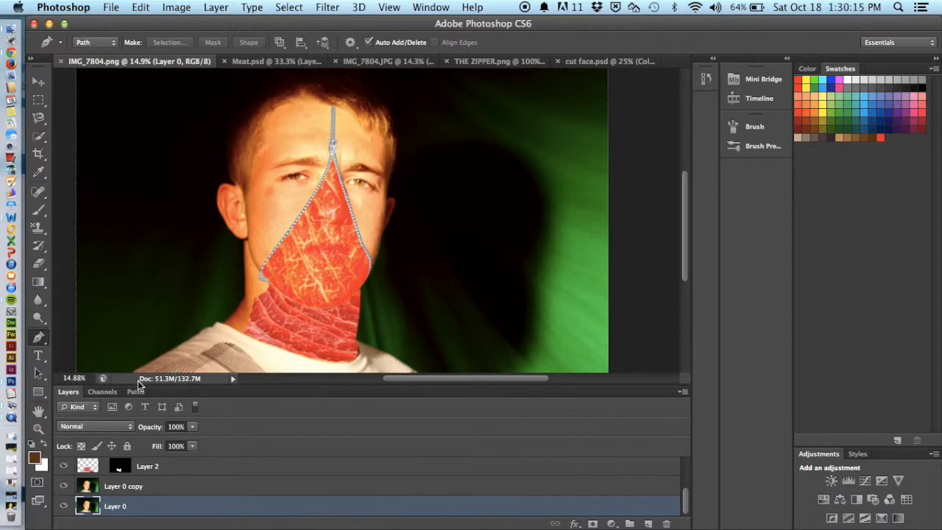
- Switch to the Zippered Face tutorial on Instructables in Chrome and read through its introduction, Step 1 and Step 2
left_click(11, 486)
scroll(366, 201, "down", 2)
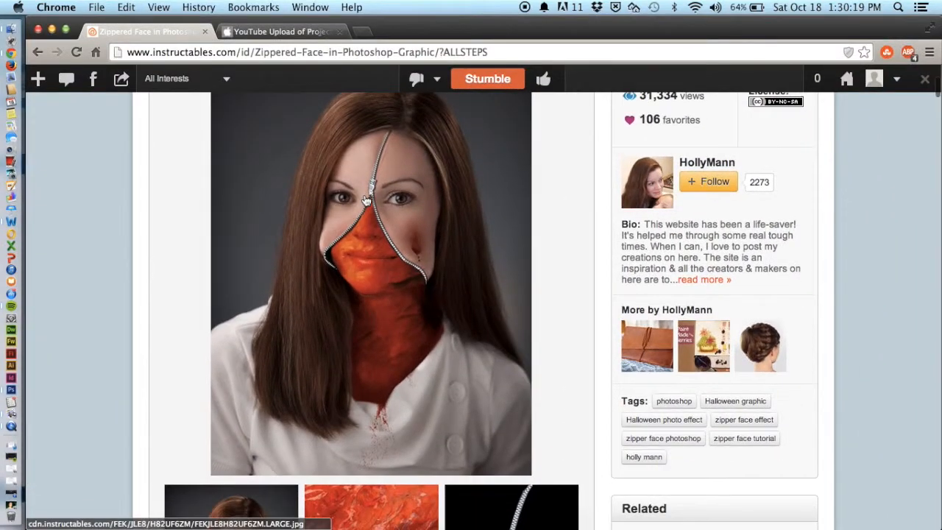
scroll(366, 200, "down", 2)
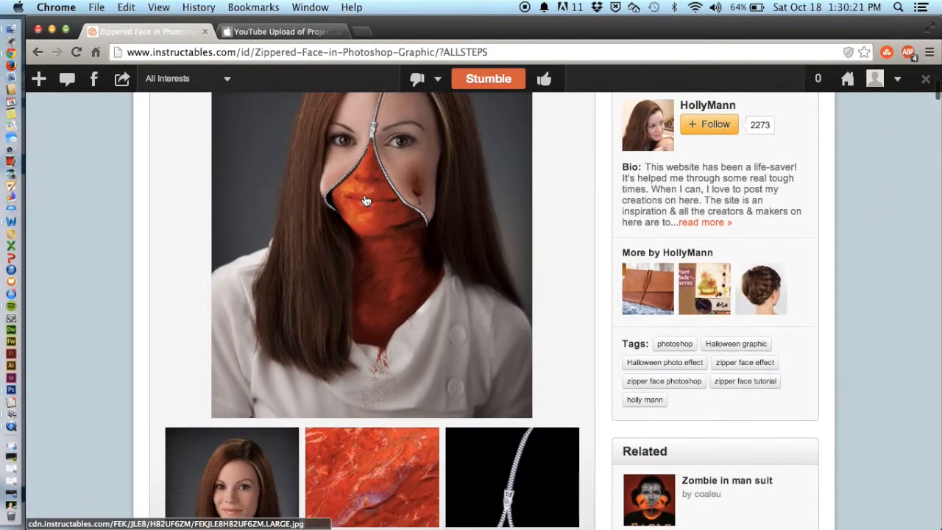
scroll(366, 200, "down", 10)
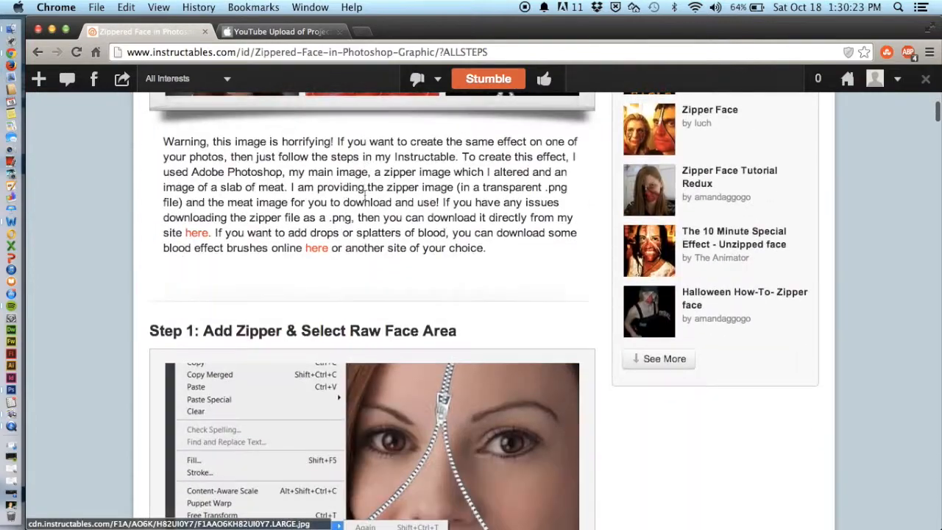
scroll(365, 193, "down", 6)
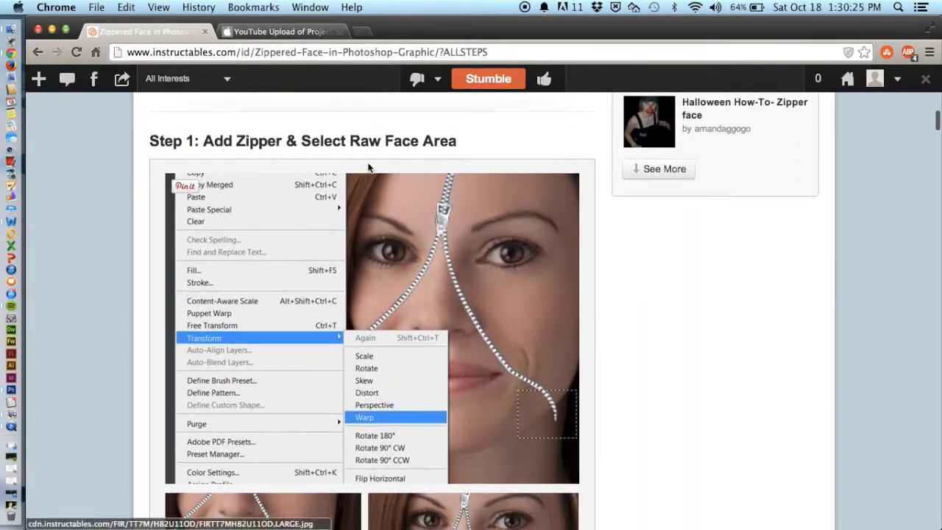
scroll(369, 169, "down", 6)
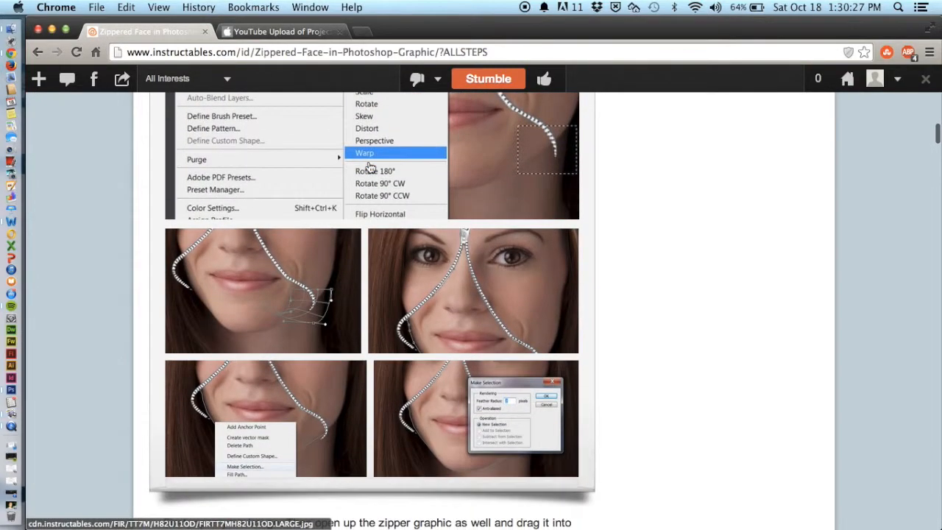
scroll(370, 168, "down", 4)
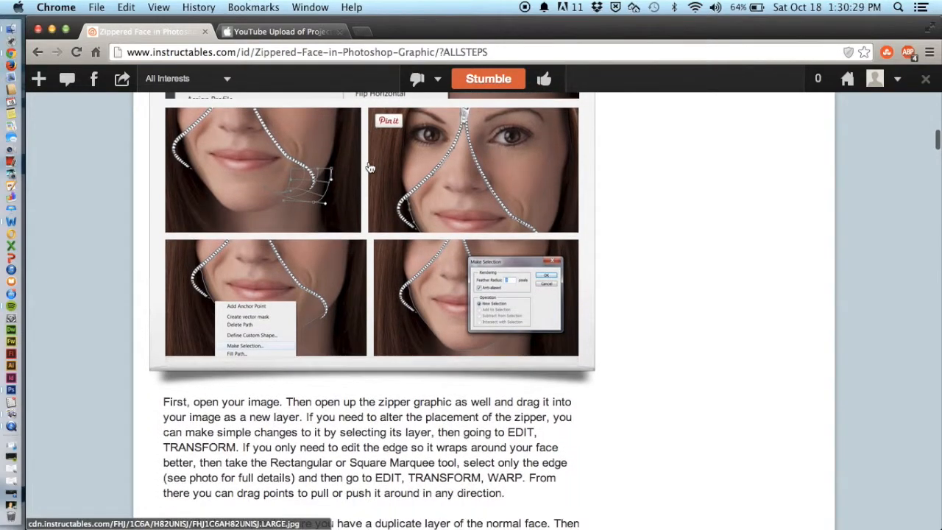
scroll(370, 168, "down", 5)
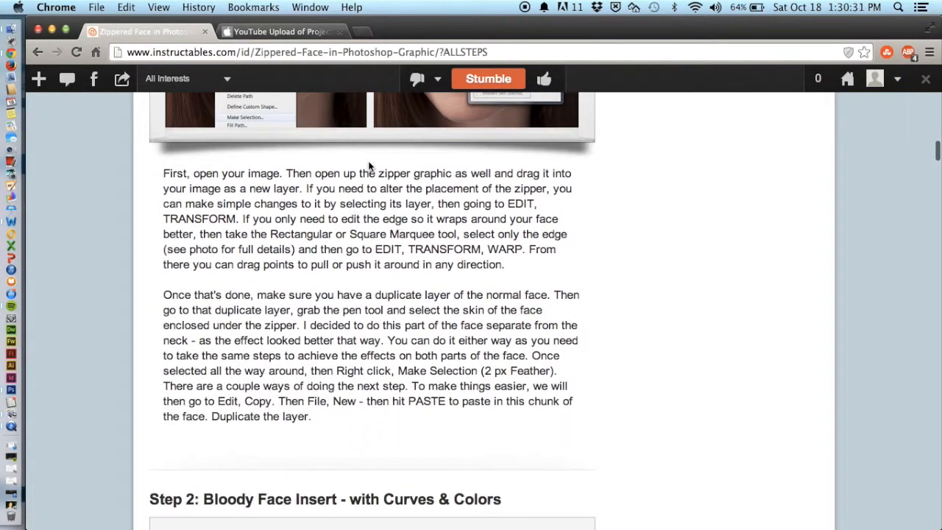
scroll(370, 168, "down", 9)
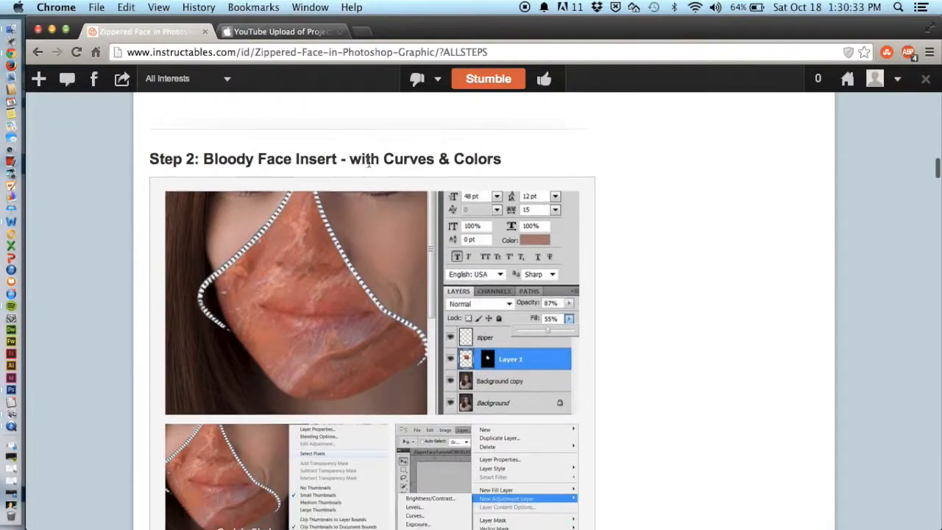
scroll(370, 167, "down", 11)
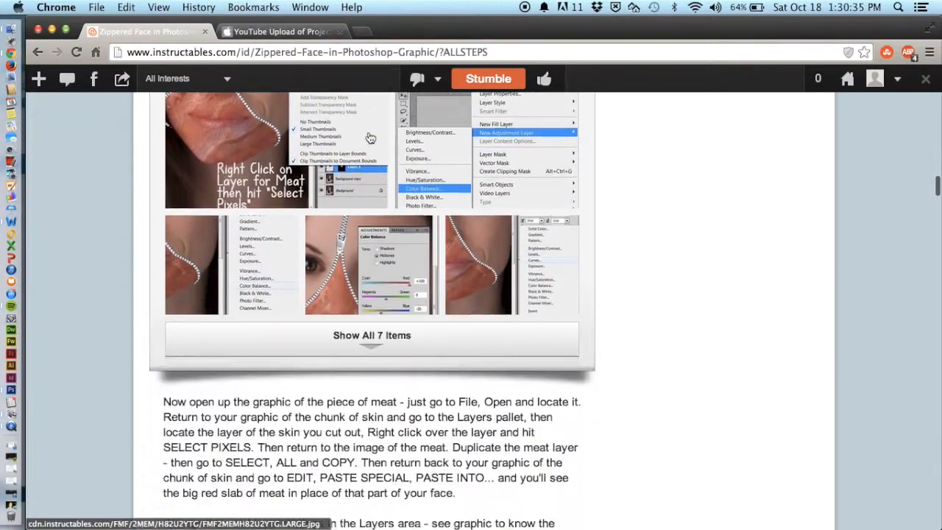
- Go back to the finished zippered face portrait at the beginning of the tutorial and examine its zipper and red skin effect
scroll(370, 138, "up", 20)
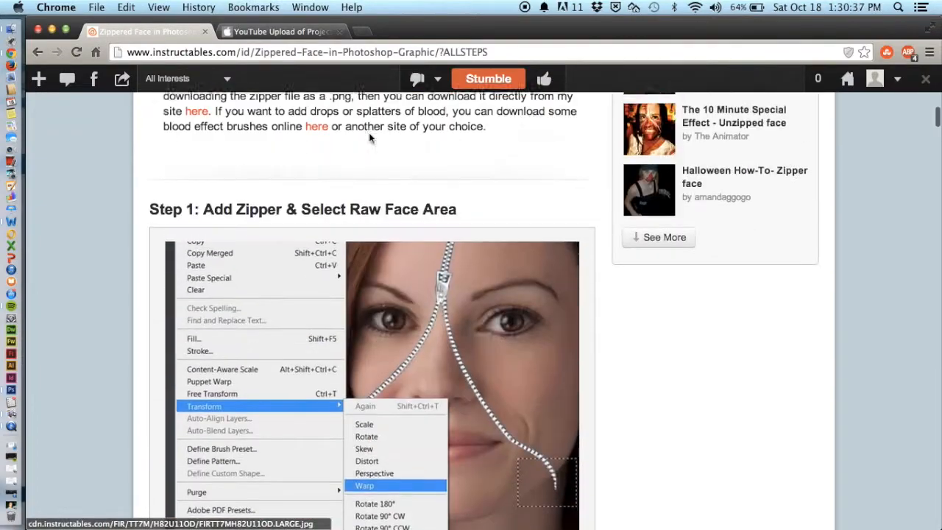
scroll(371, 136, "up", 12)
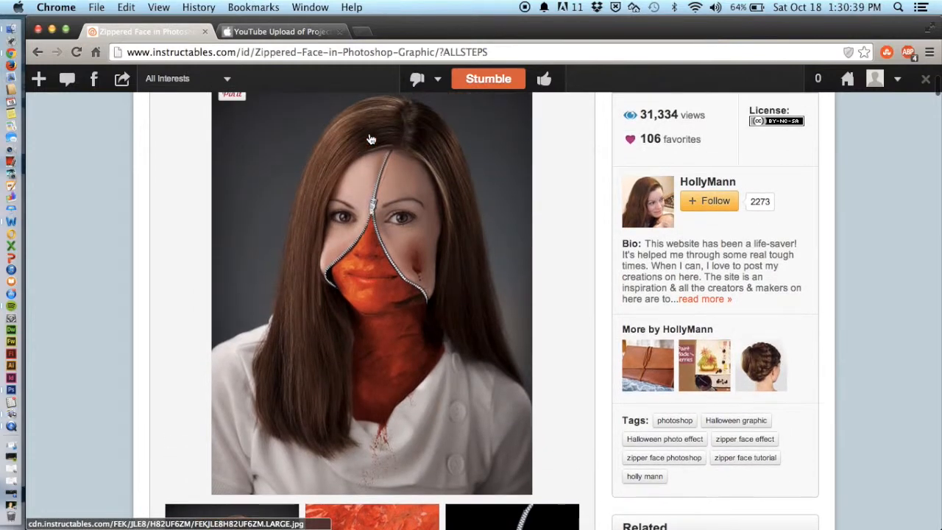
scroll(370, 138, "up", 2)
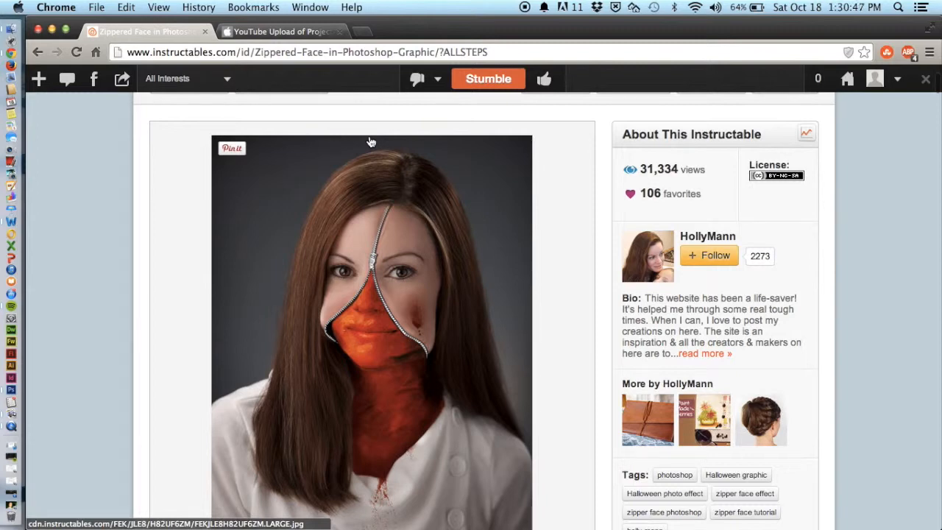
scroll(371, 141, "down", 2)
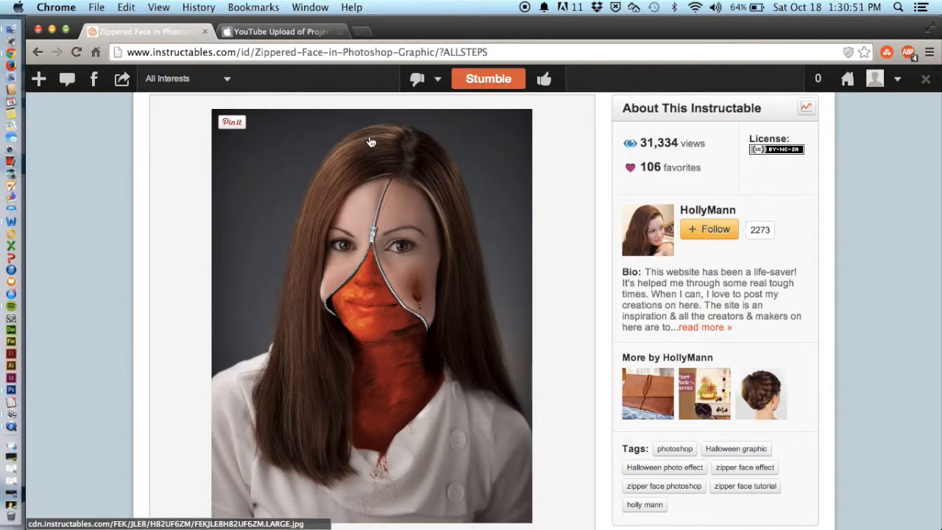
- Minimize the browser window and return to the IMG_7804.png composite in Photoshop
key("super+m")
left_click(370, 140)
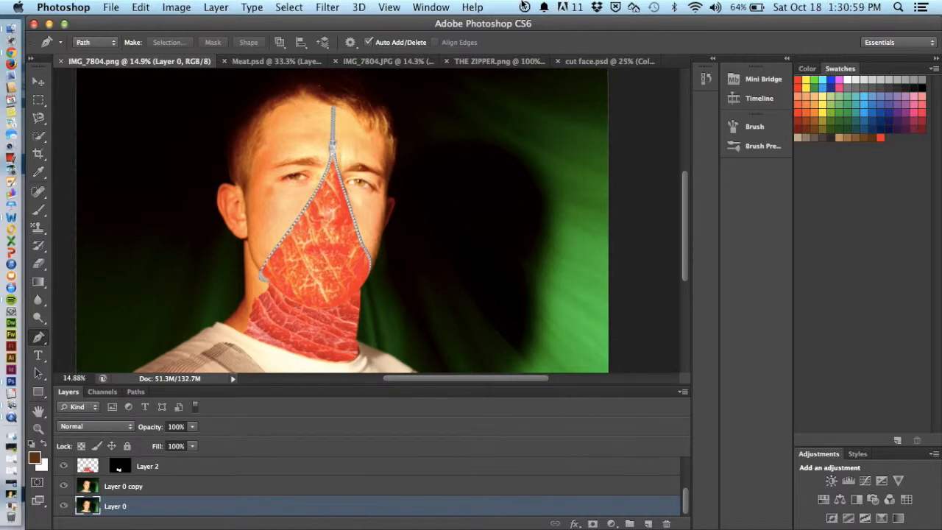
left_click(524, 7)
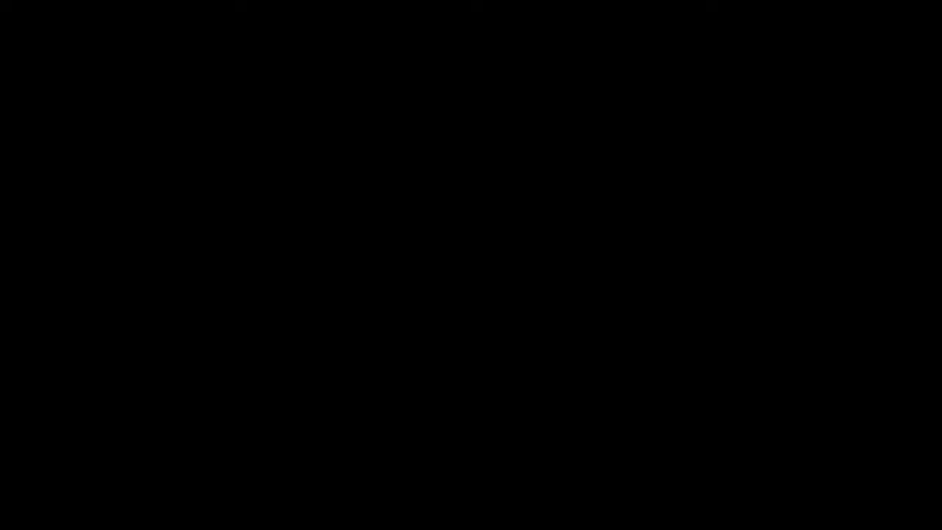